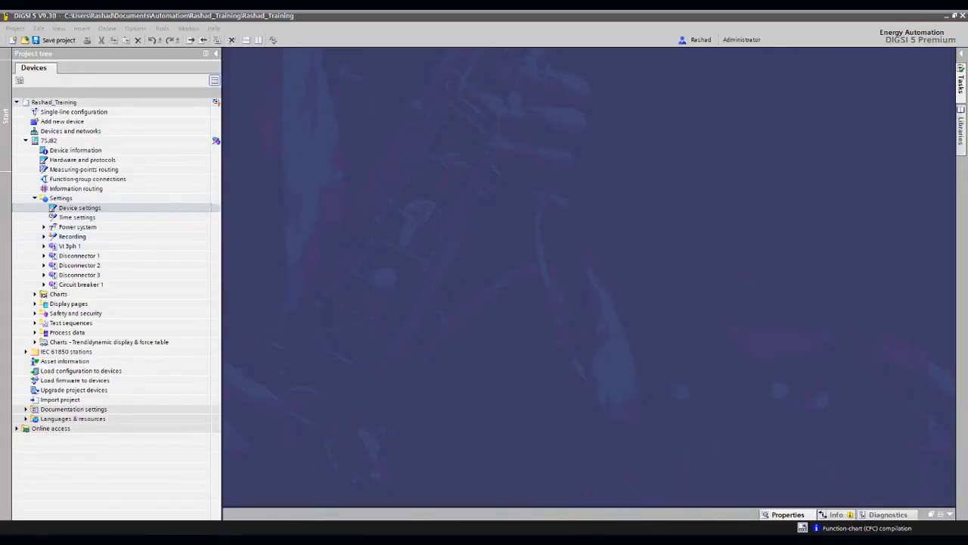
# Open the 7SJ82 device settings, keep the edit mode on secondary, and check the options for the number of settings groups
pyautogui.doubleClick(78, 209)
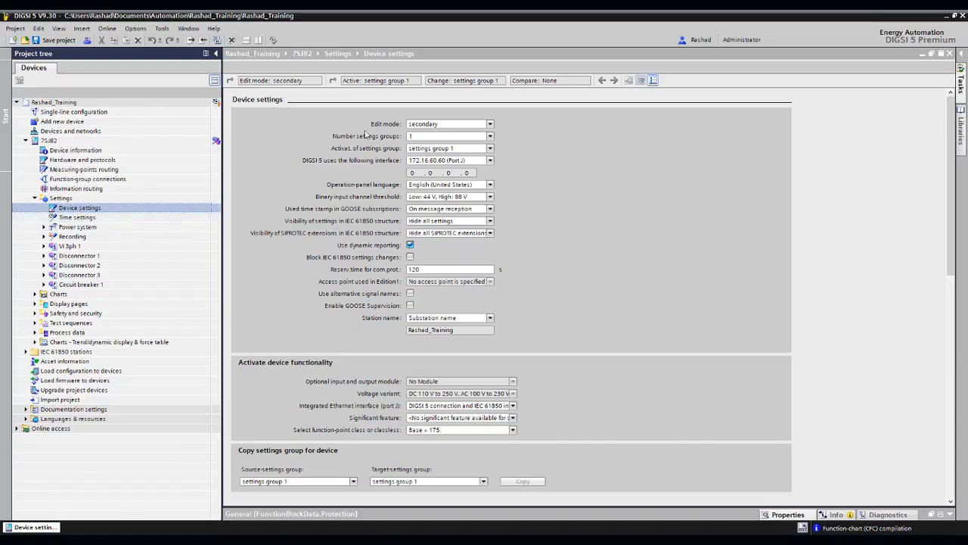
pyautogui.click(438, 125)
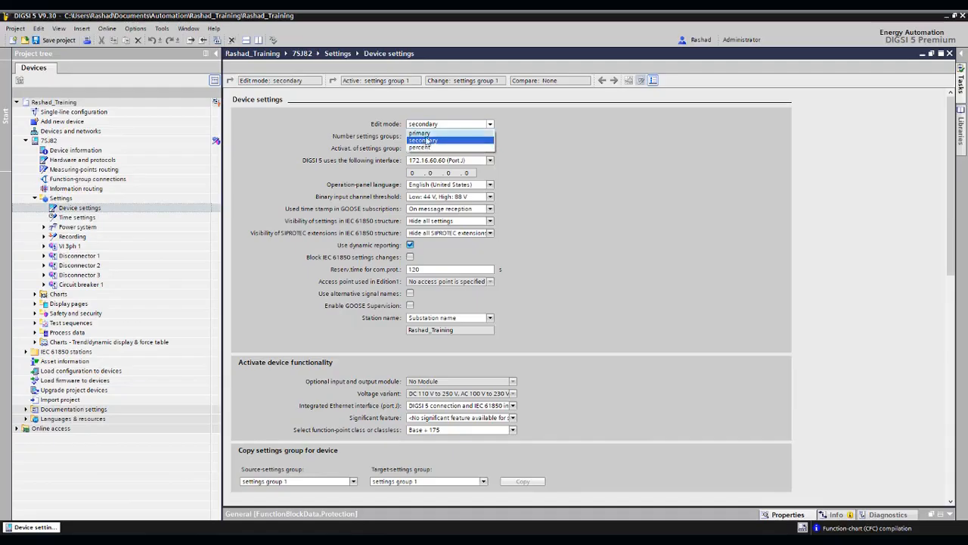
pyautogui.click(426, 141)
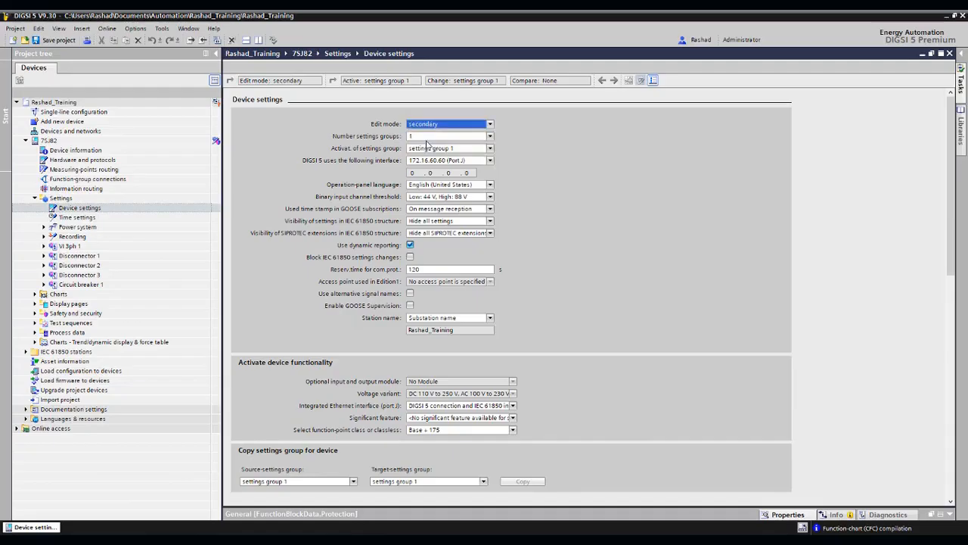
pyautogui.click(436, 138)
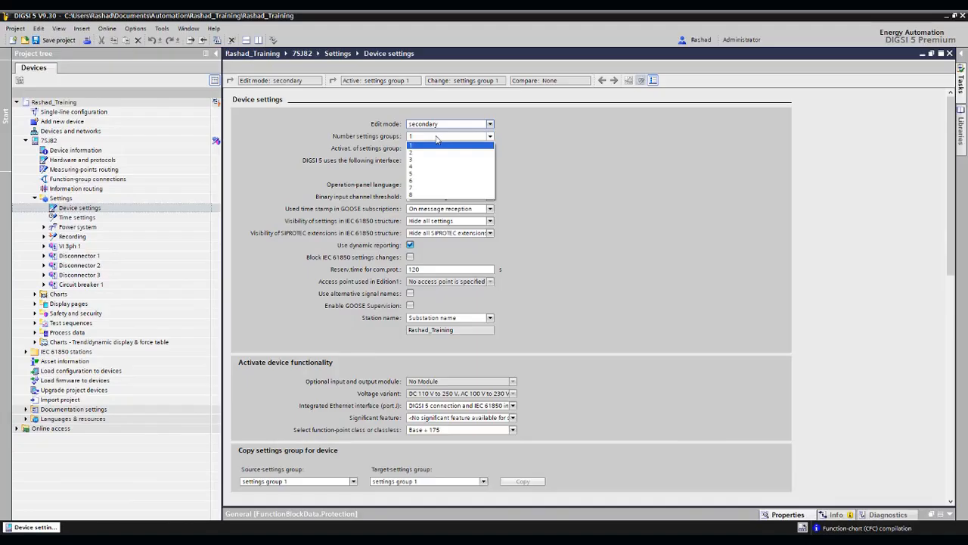
pyautogui.click(436, 139)
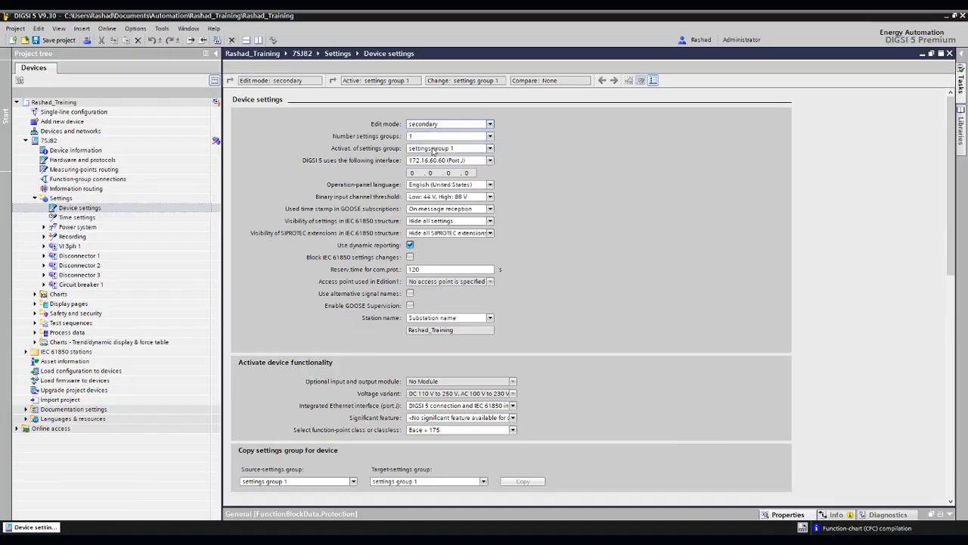
# Try via control for the activation of the settings group and return it to settings group 1
pyautogui.click(432, 148)
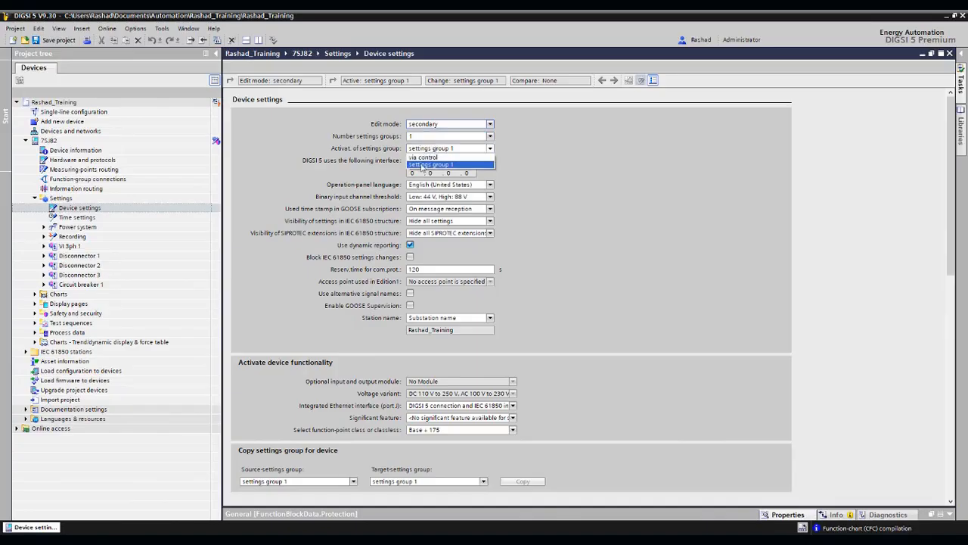
pyautogui.click(424, 158)
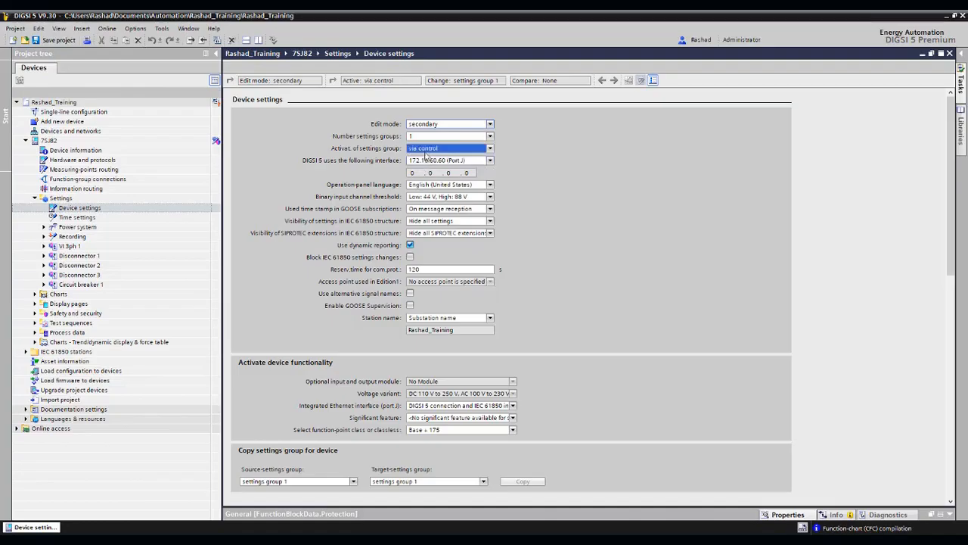
pyautogui.click(425, 150)
pyautogui.click(430, 165)
pyautogui.click(428, 154)
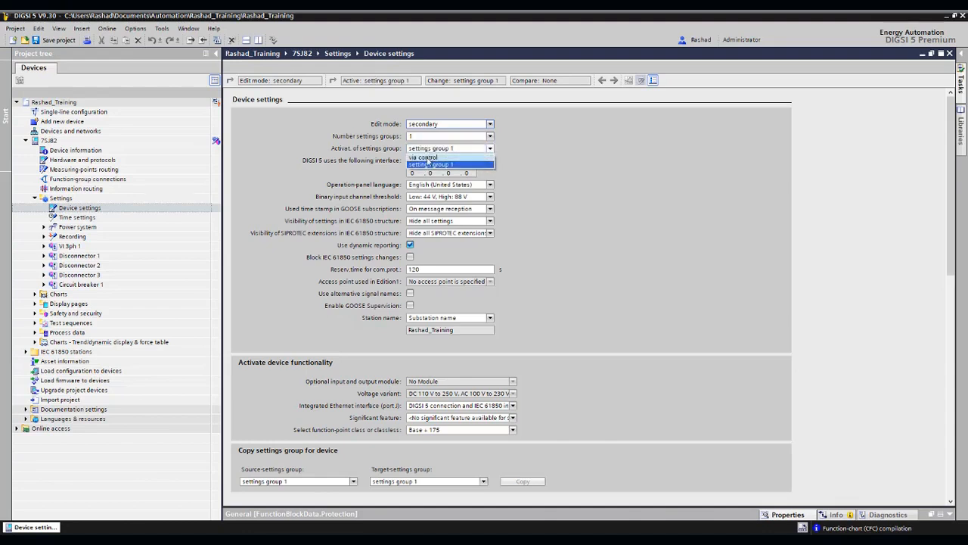
pyautogui.click(426, 156)
pyautogui.click(426, 155)
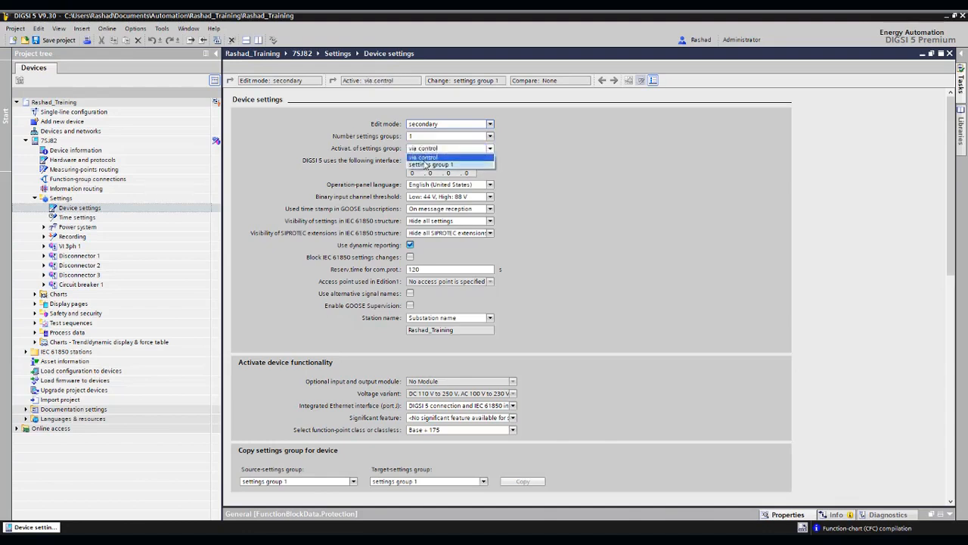
pyautogui.click(425, 167)
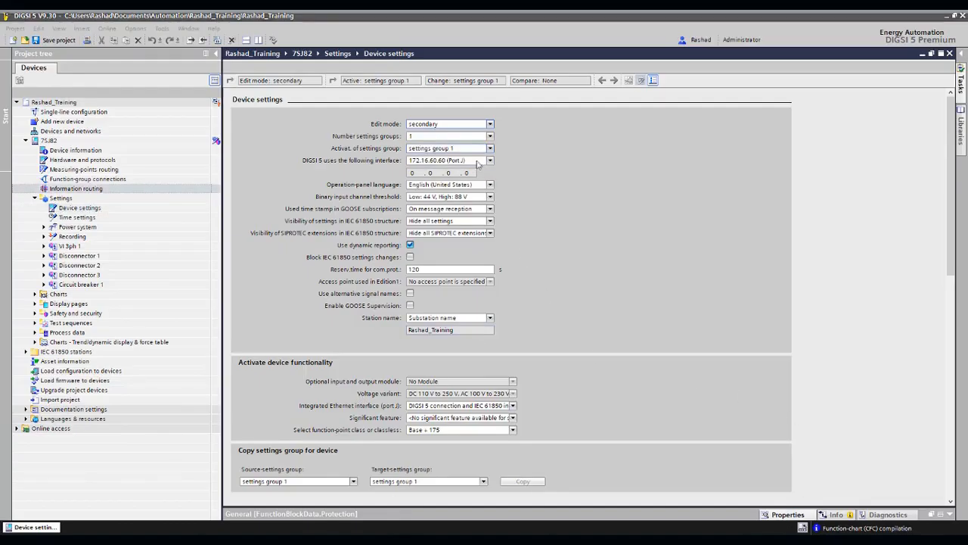
pyautogui.click(439, 149)
pyautogui.click(438, 149)
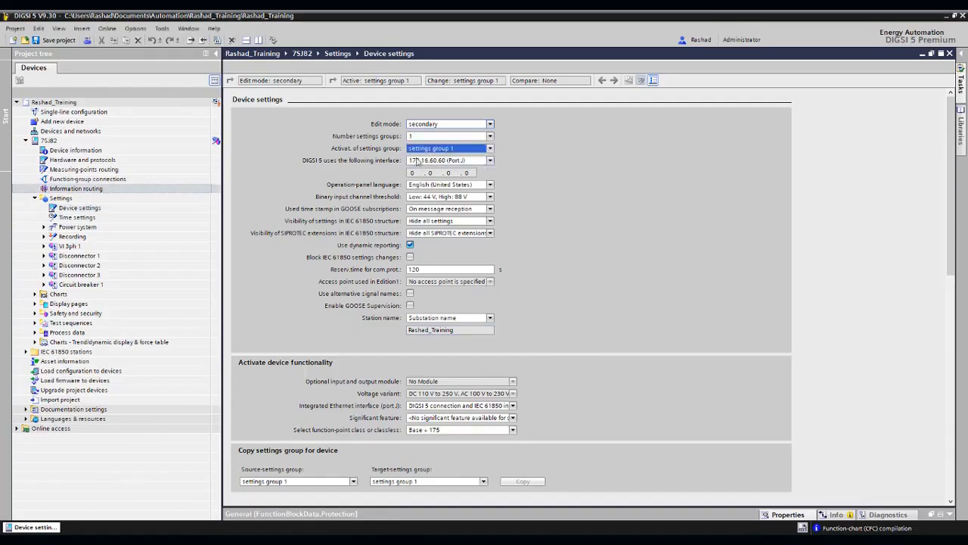
# Examine the General signals in the 7SJ82 information routing and return to the device settings
pyautogui.doubleClick(97, 189)
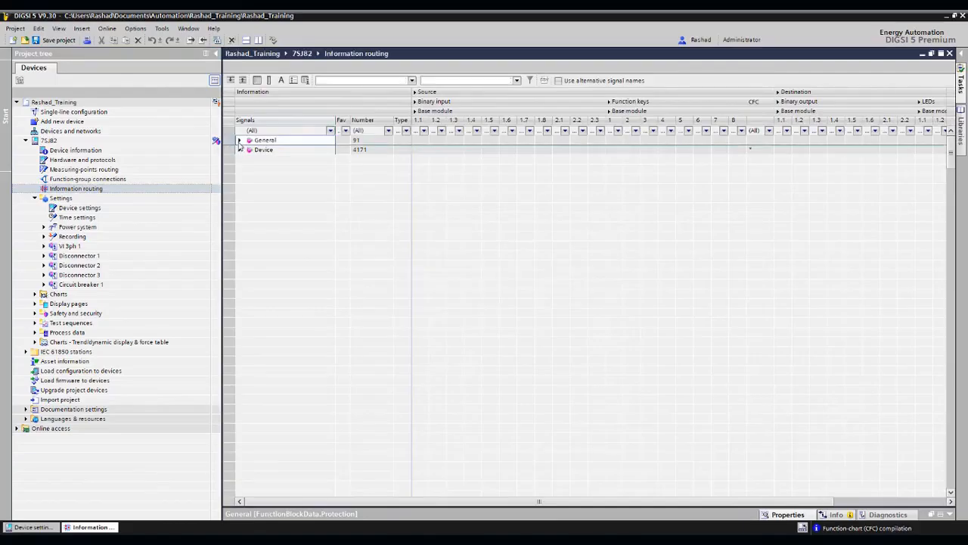
pyautogui.click(239, 141)
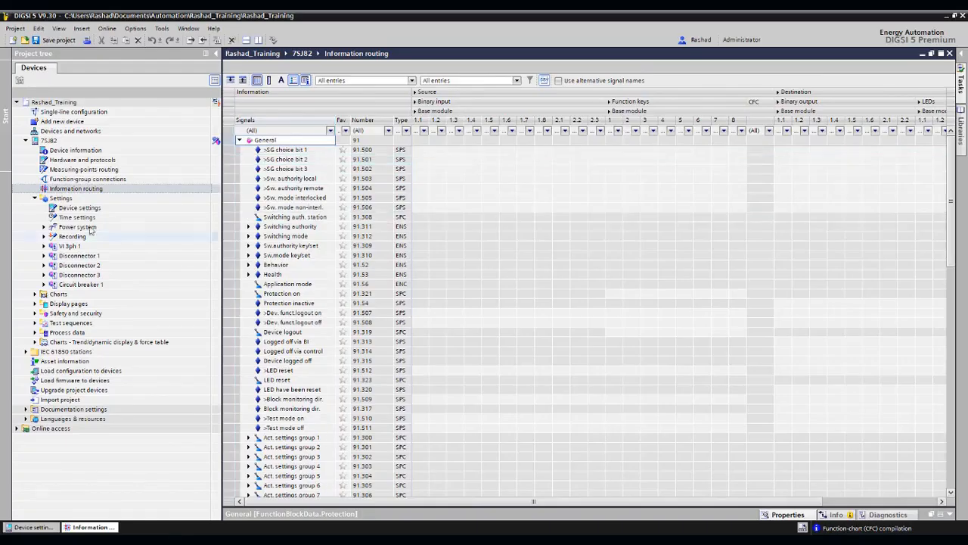
pyautogui.click(37, 527)
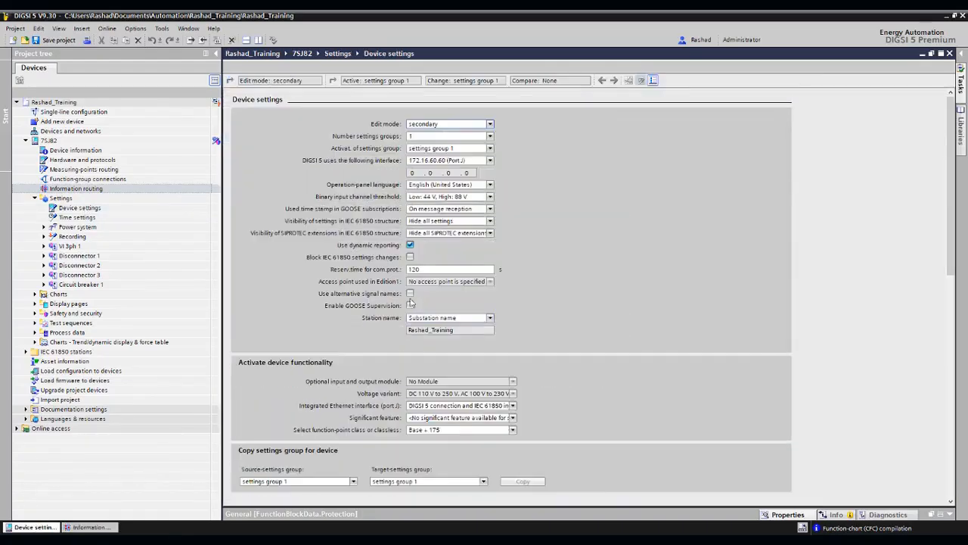
# Review the options for settings group activation, operation-panel language and binary input channel threshold in the device settings
pyautogui.click(454, 150)
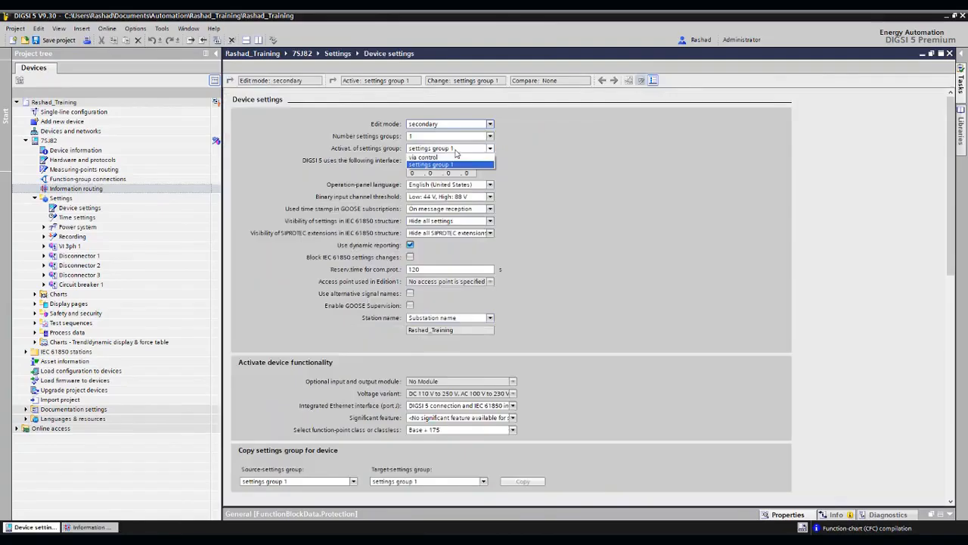
pyautogui.click(532, 150)
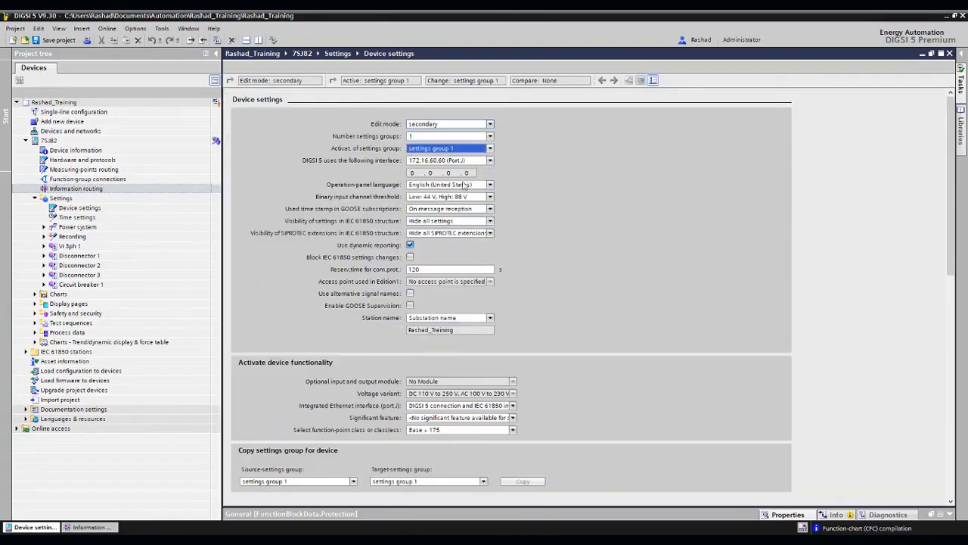
pyautogui.click(446, 187)
pyautogui.click(451, 195)
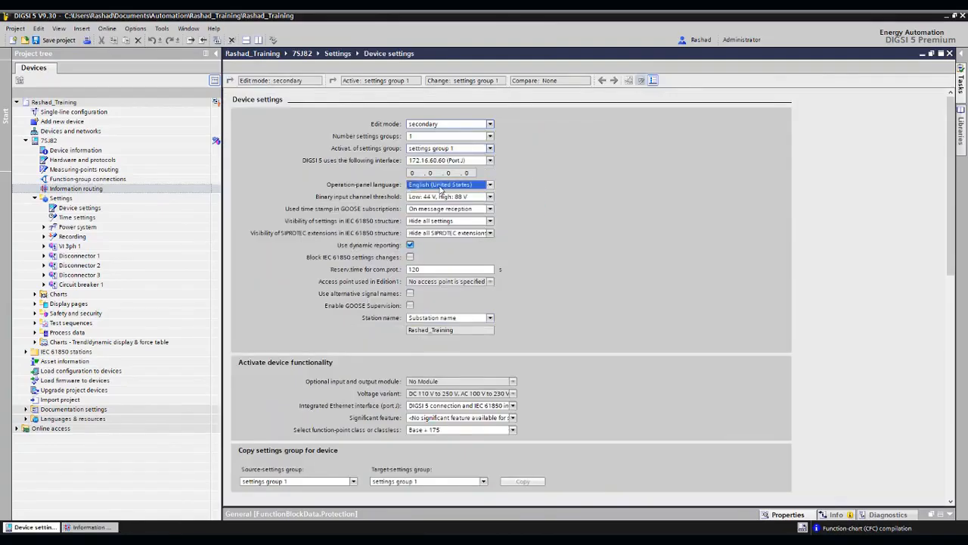
pyautogui.click(452, 197)
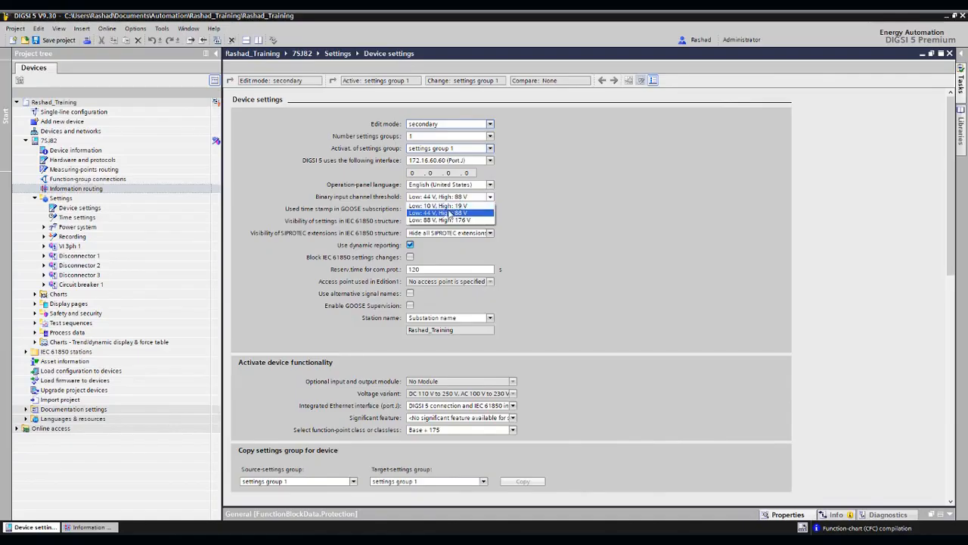
pyautogui.click(452, 214)
# Try to set the binary input channel threshold to Low: 10 V, High: 19 V, declining the change for all inputs
pyautogui.click(485, 199)
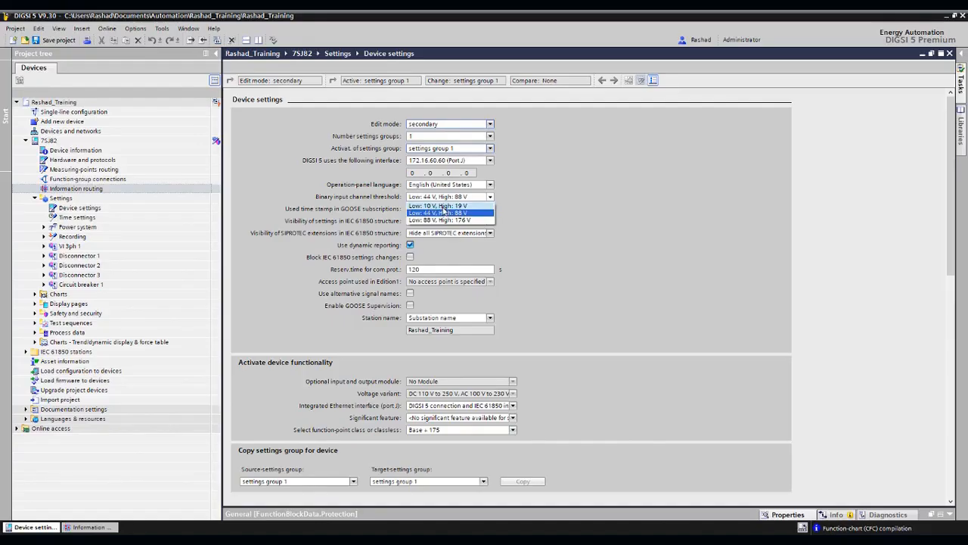
pyautogui.click(442, 206)
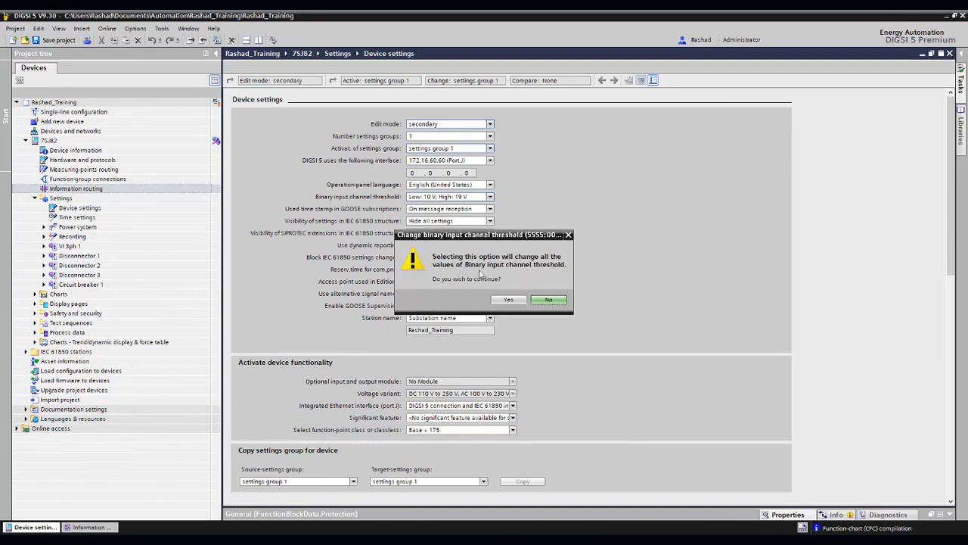
pyautogui.click(550, 301)
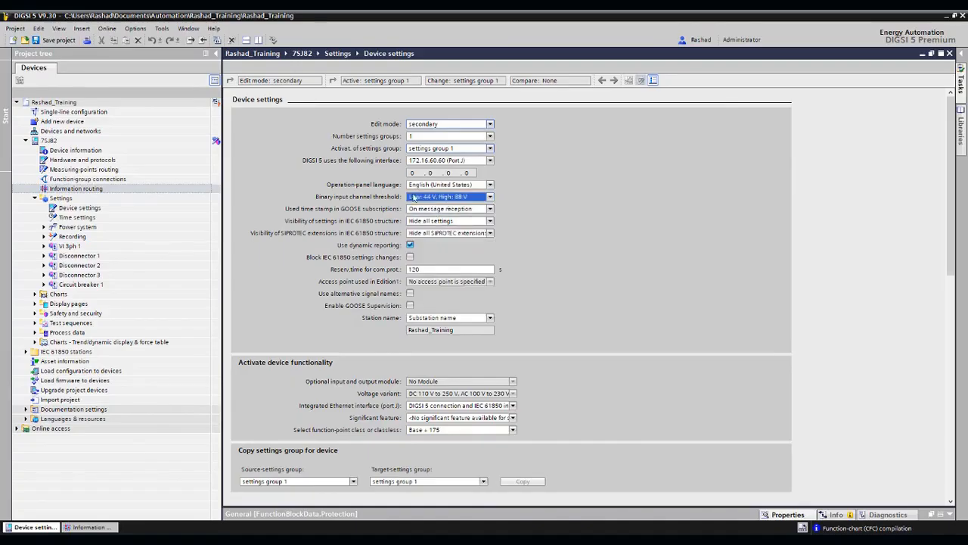
# Add the 74TC sup.2BI trip-circuit supervision function from the global DIGSI 5 library to Circuit breaker 1
pyautogui.doubleClick(93, 191)
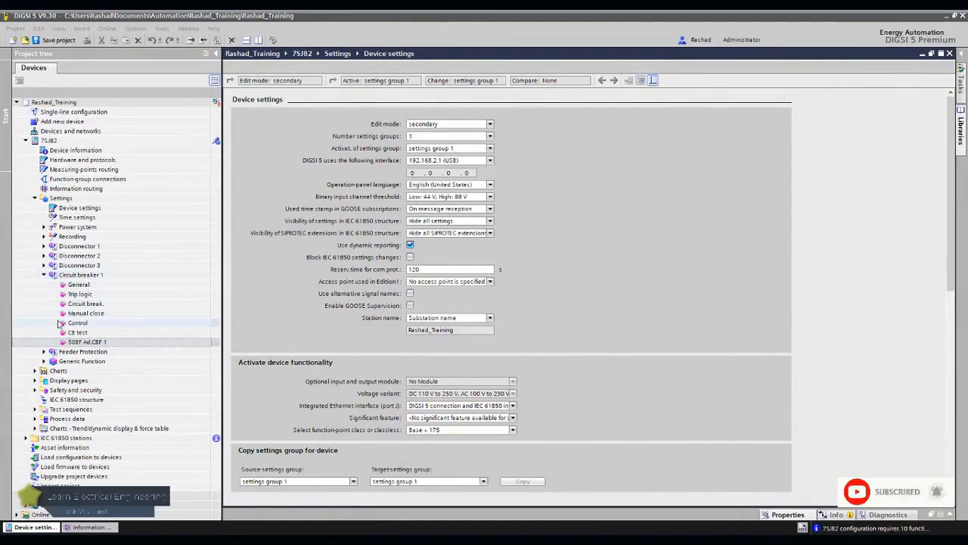
pyautogui.click(962, 127)
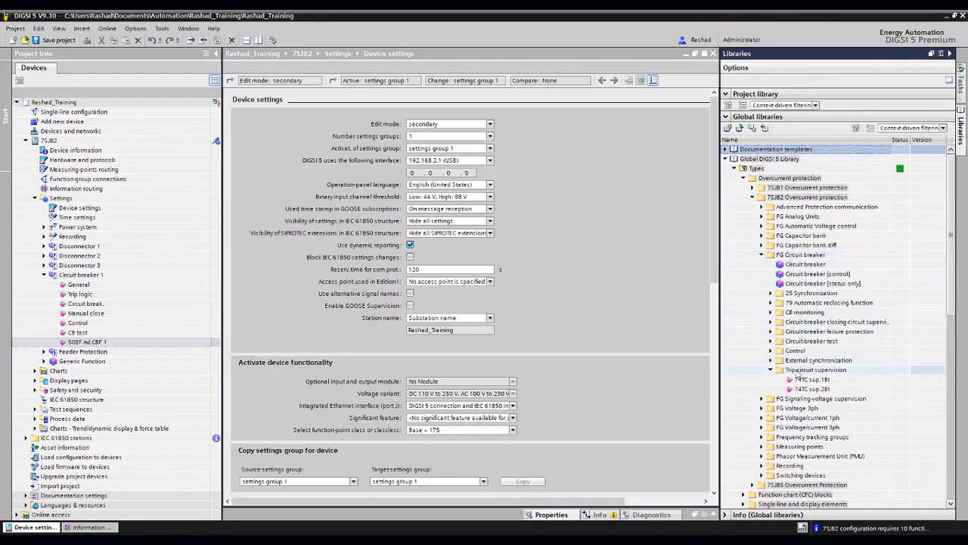
pyautogui.moveTo(808, 393); pyautogui.dragTo(104, 282)
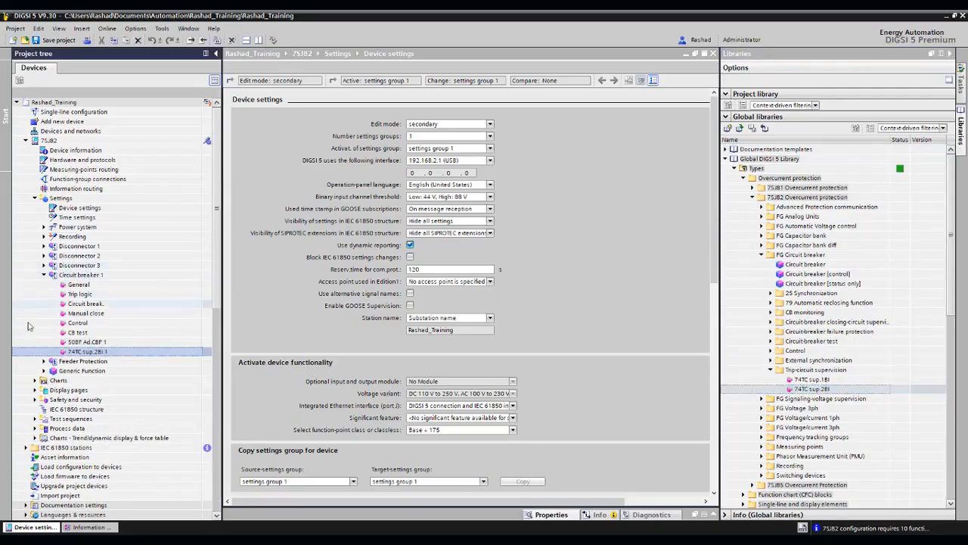
# Open the information routing with the library closed and expand the signals of 74TC sup.2BI 1 under Circuit breaker 1
pyautogui.click(87, 527)
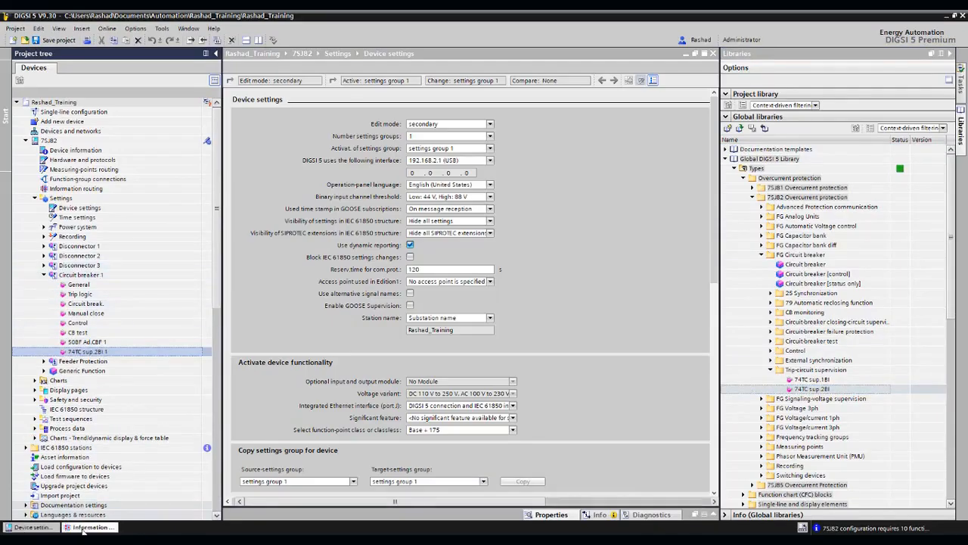
pyautogui.click(282, 380)
pyautogui.click(951, 54)
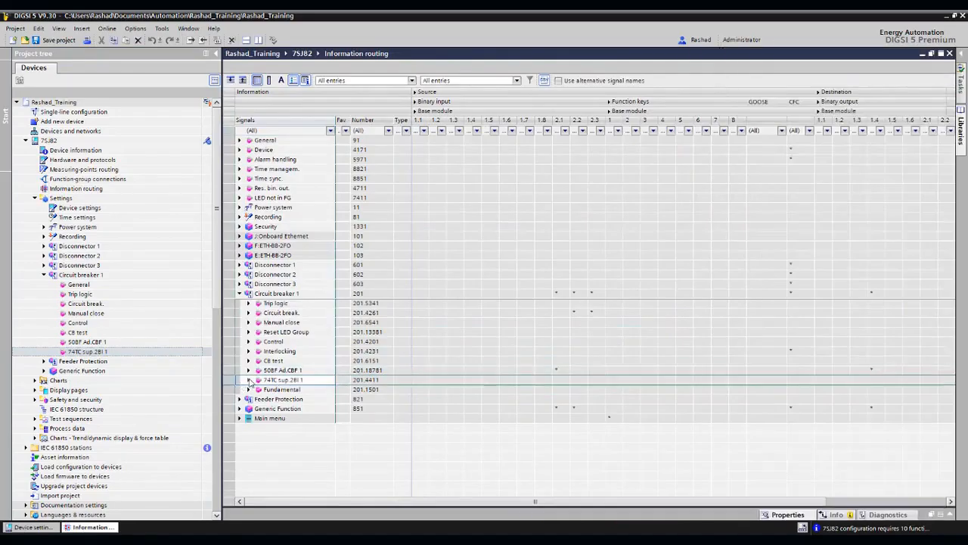
pyautogui.click(250, 380)
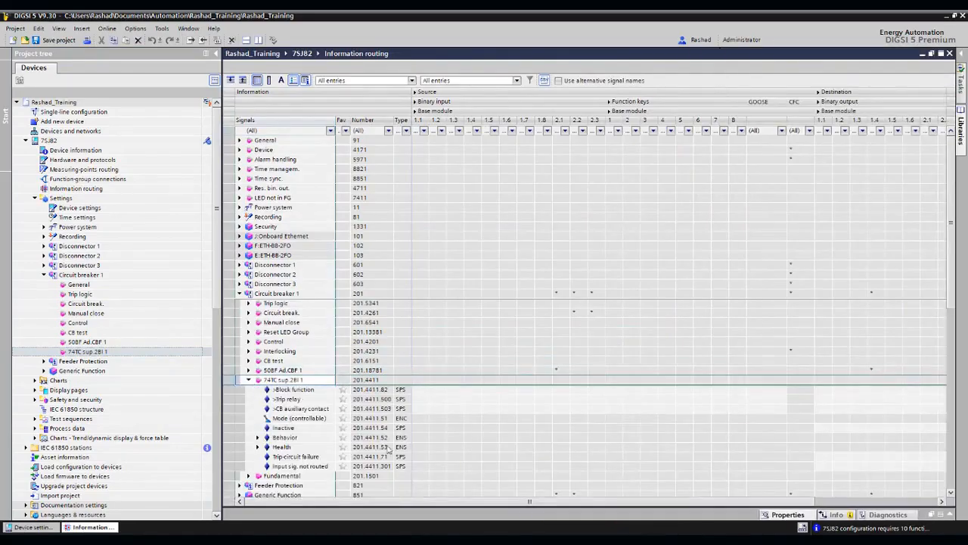
# Switch to the manual in Foxit PhantomPDF, examine the logic diagram for trip-circuit supervision with 2 binary inputs, and return to DIGSI 5
pyautogui.hotkey('alt', 'Tab')
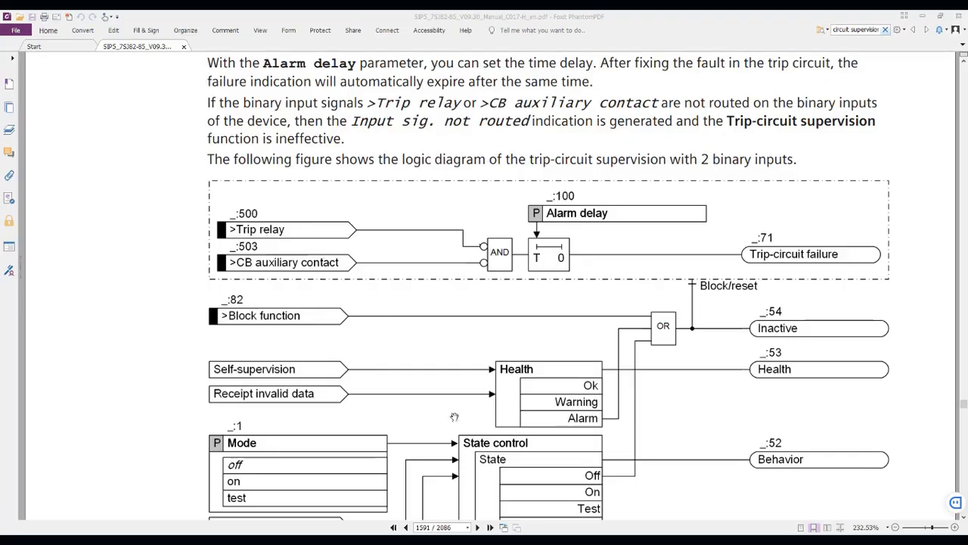
pyautogui.click(429, 539)
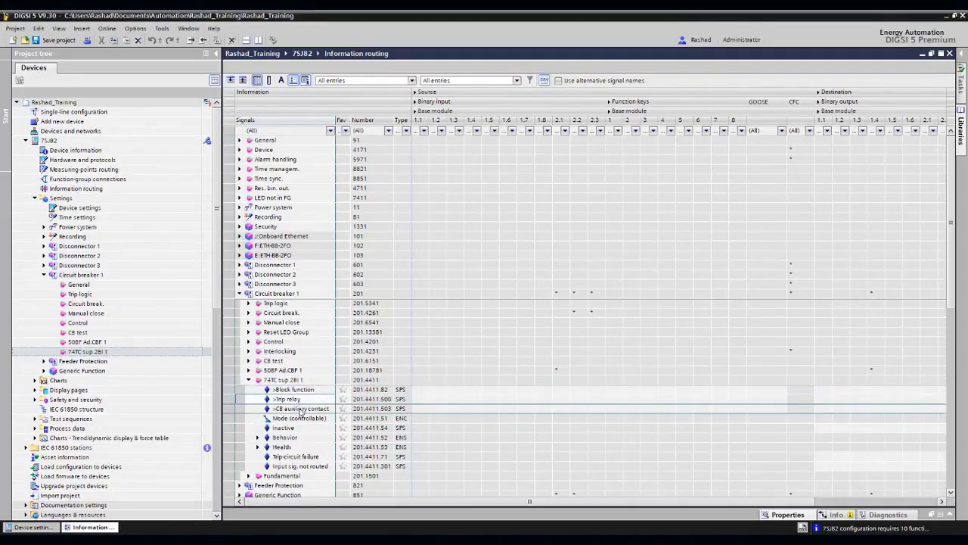
# Route >Trip relay to binary input 1.1 and >CB auxiliary contact to binary input 1.2, both as H (active with voltage)
pyautogui.rightClick(420, 401)
pyautogui.click(451, 279)
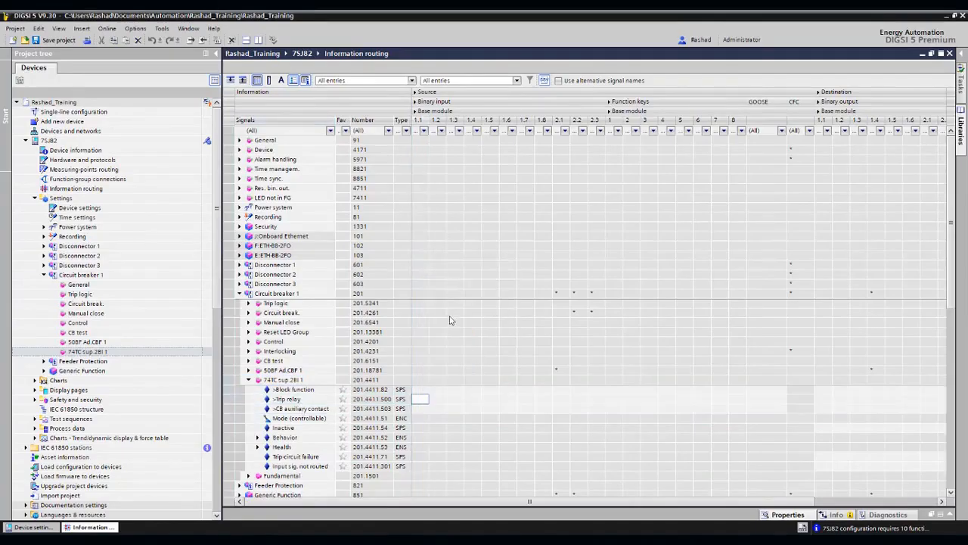
pyautogui.rightClick(438, 409)
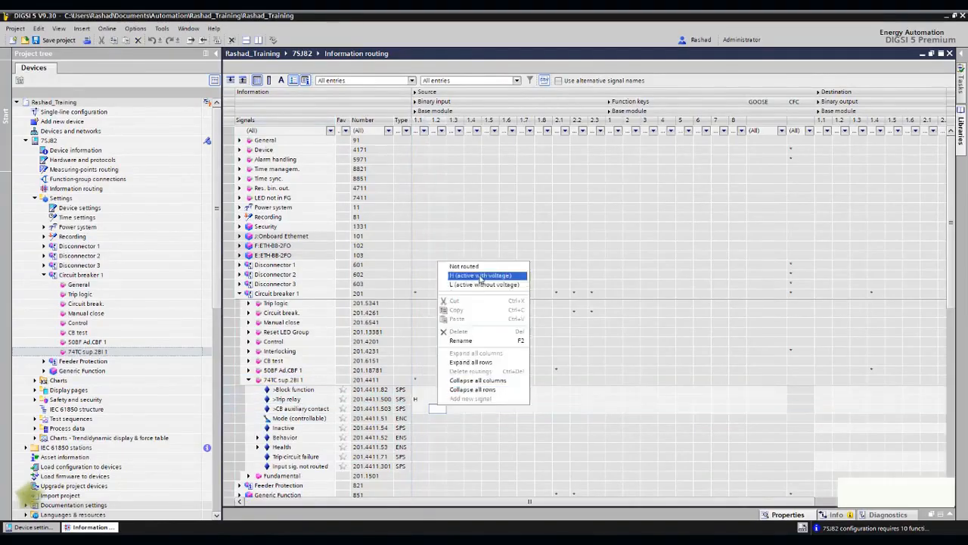
pyautogui.click(468, 275)
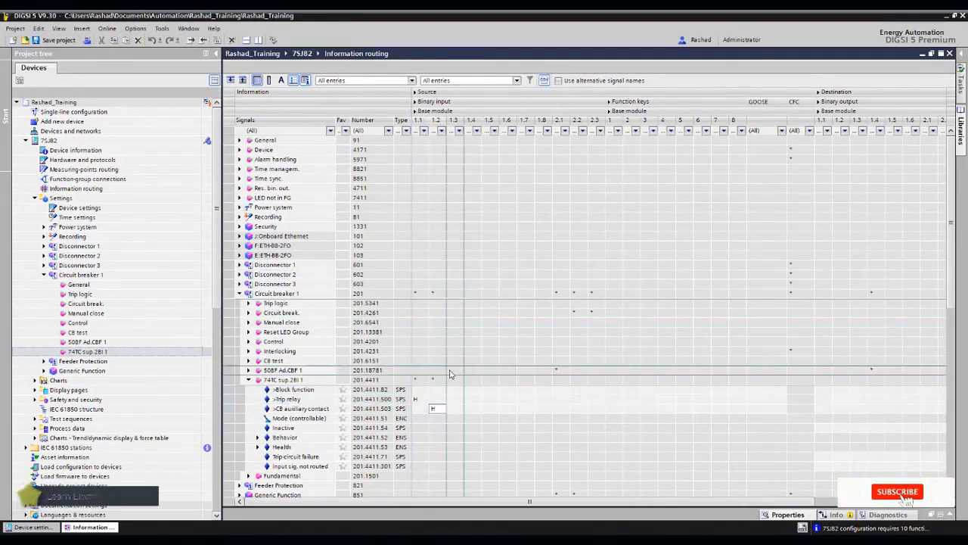
# Try Low: 10 V, High: 19 V as the thresholds of binary input 1.1, reselect a higher pair, and close its properties
pyautogui.click(419, 121)
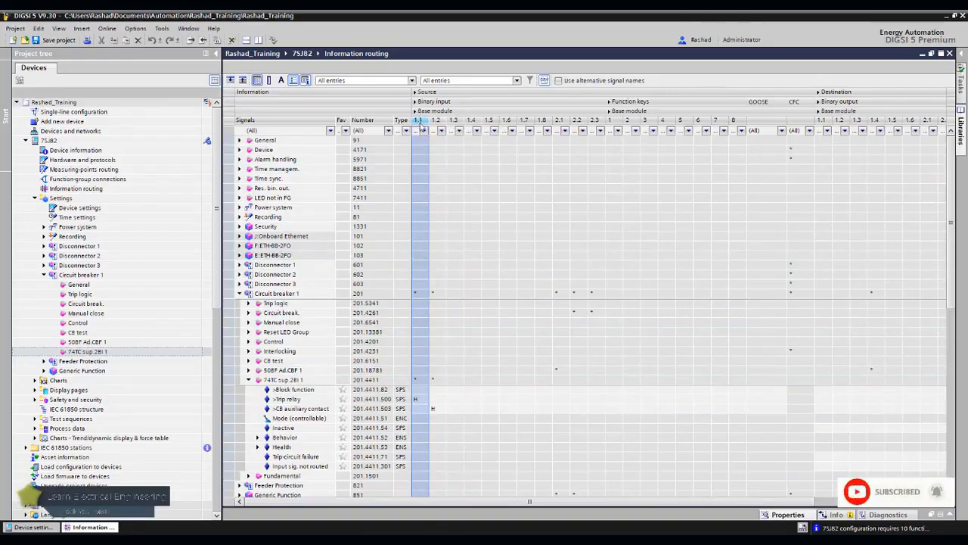
pyautogui.click(795, 515)
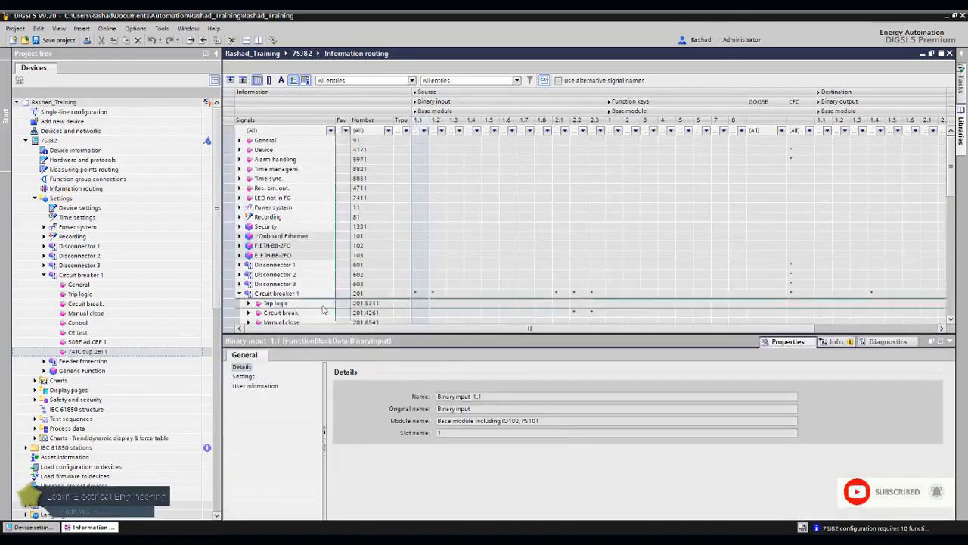
pyautogui.click(246, 378)
pyautogui.click(546, 396)
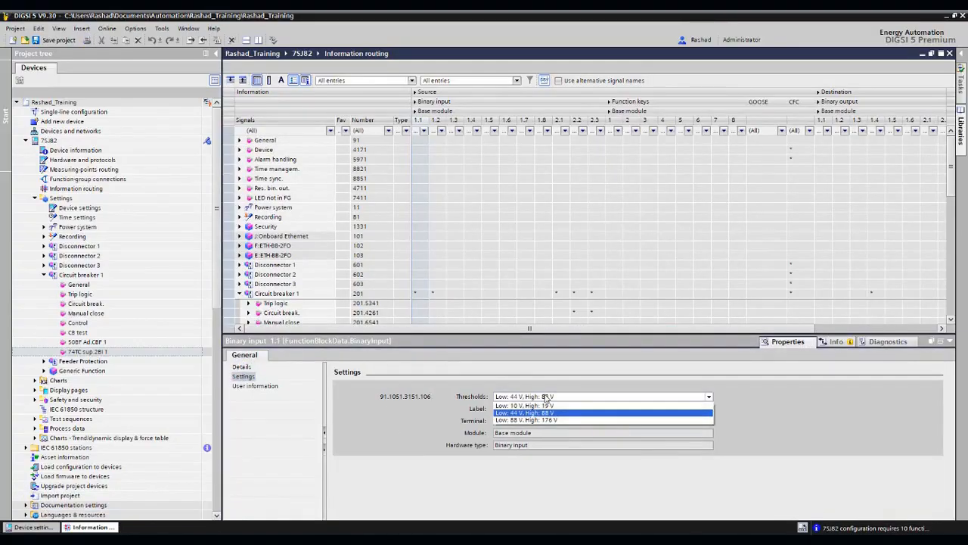
pyautogui.click(547, 396)
pyautogui.click(547, 397)
pyautogui.click(534, 406)
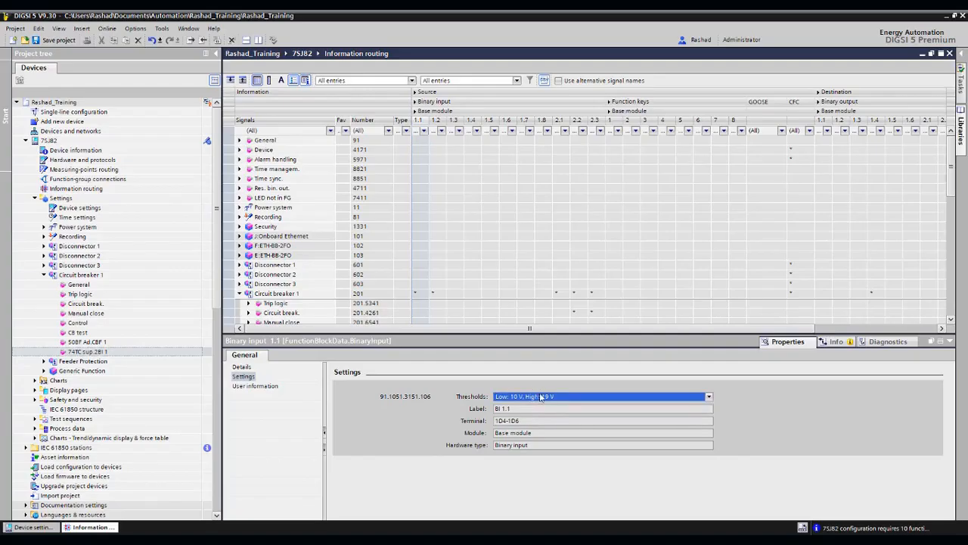
pyautogui.click(542, 396)
pyautogui.click(543, 416)
pyautogui.click(941, 341)
# Set the rated frequency to 60 Hz in the device settings and check the options for the residual compensation setting format
pyautogui.click(31, 527)
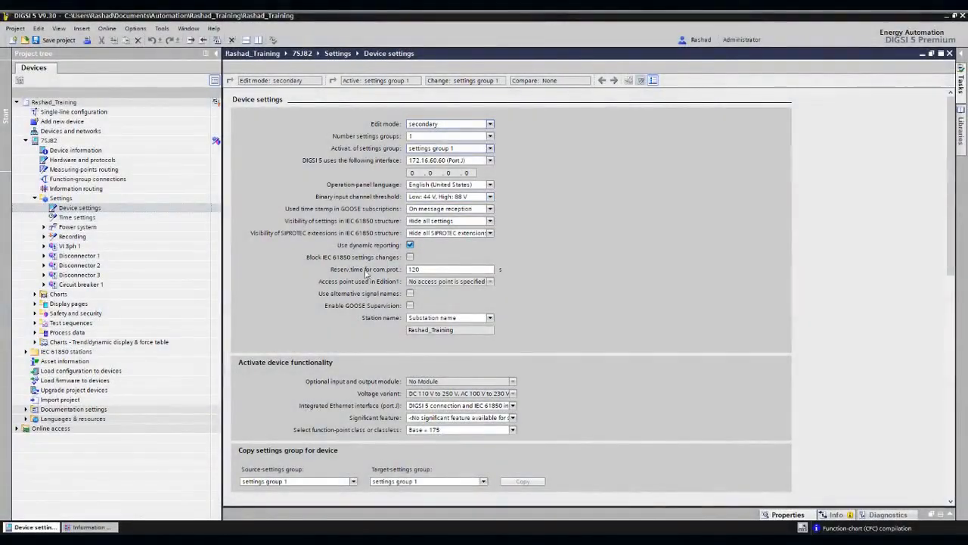
pyautogui.scroll(-5, 527, 242)
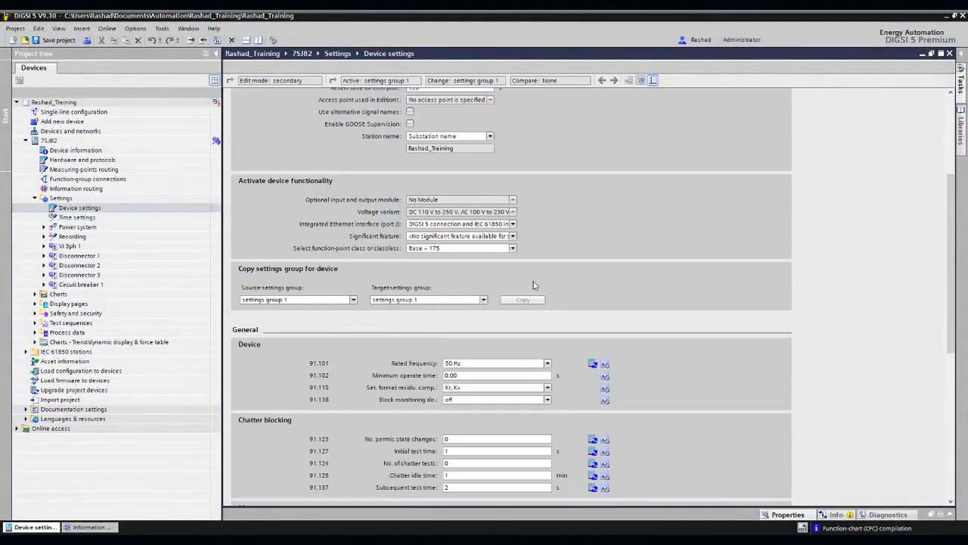
pyautogui.scroll(-3, 542, 281)
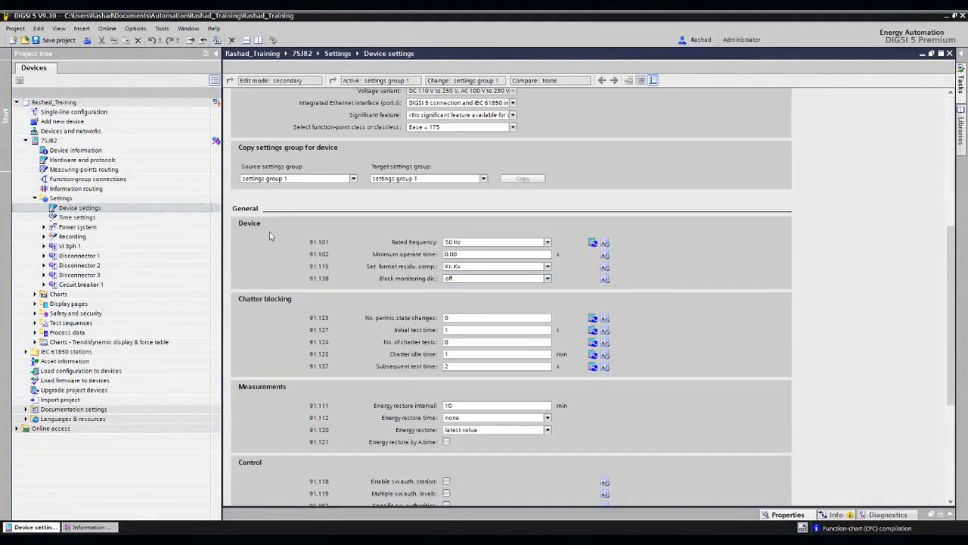
pyautogui.click(499, 242)
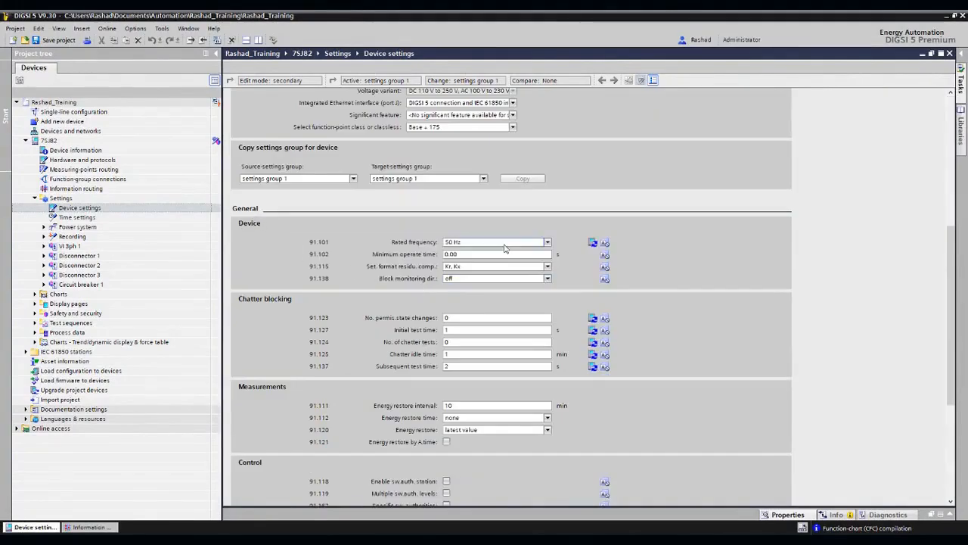
pyautogui.click(490, 259)
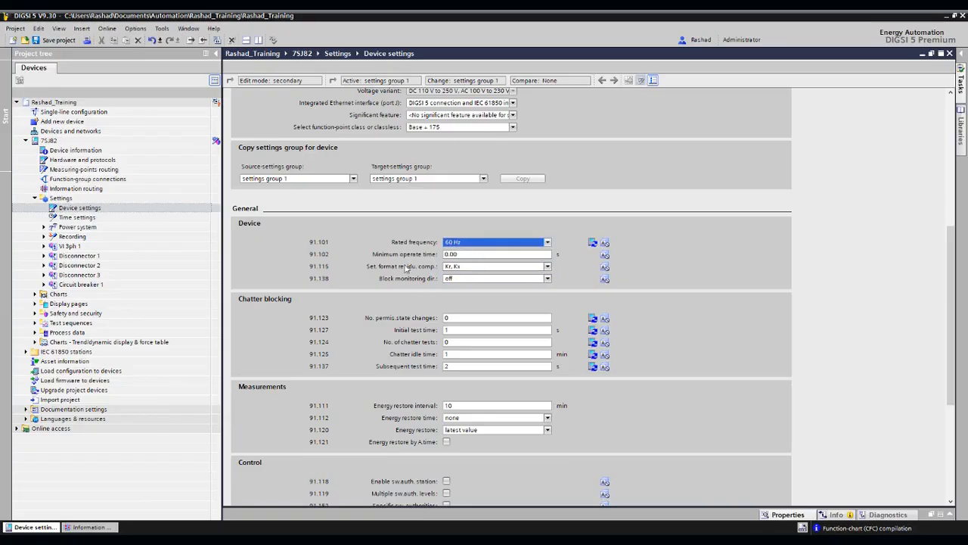
pyautogui.click(467, 268)
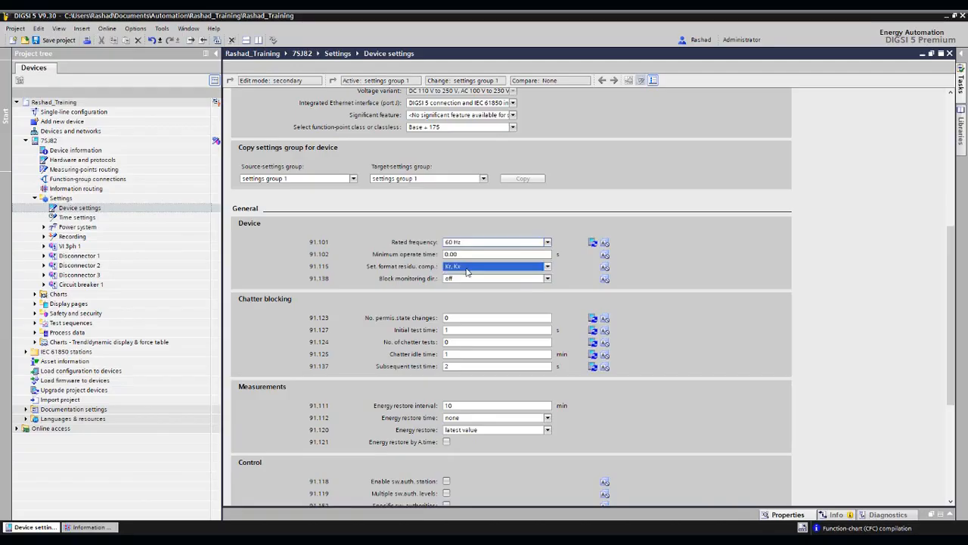
pyautogui.click(467, 272)
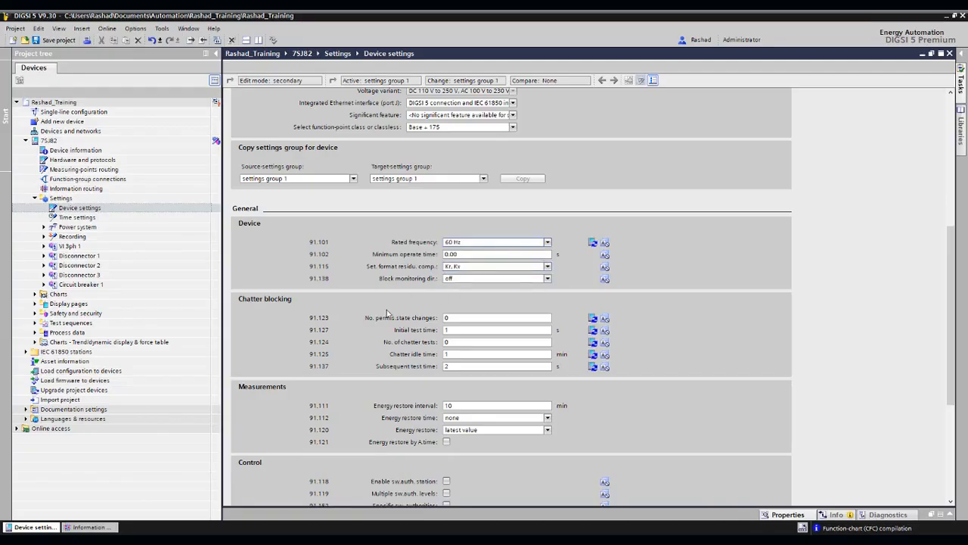
# Check the Fault-display options, keeping with pickup, and toggle Activate device test mode on and off again
pyautogui.scroll(-5, 387, 312)
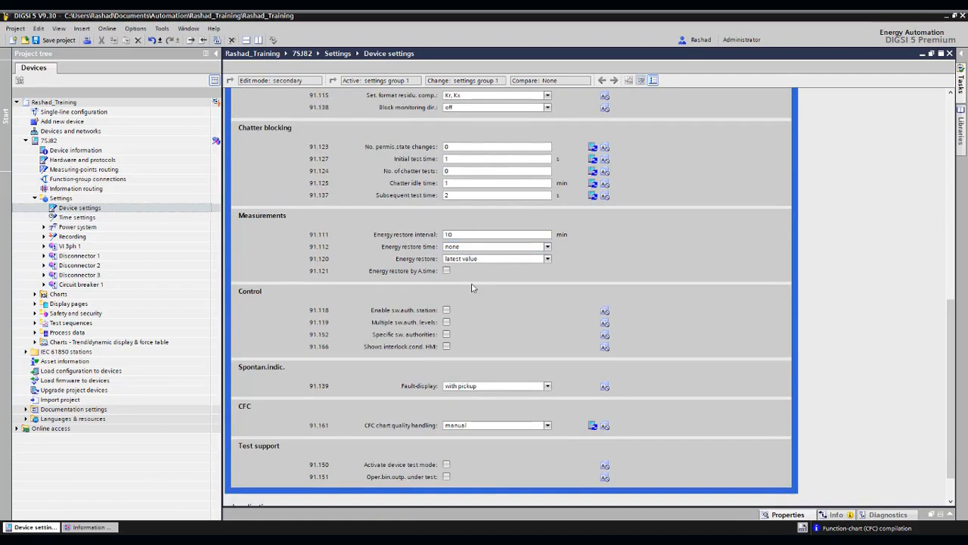
pyautogui.scroll(-1, 472, 288)
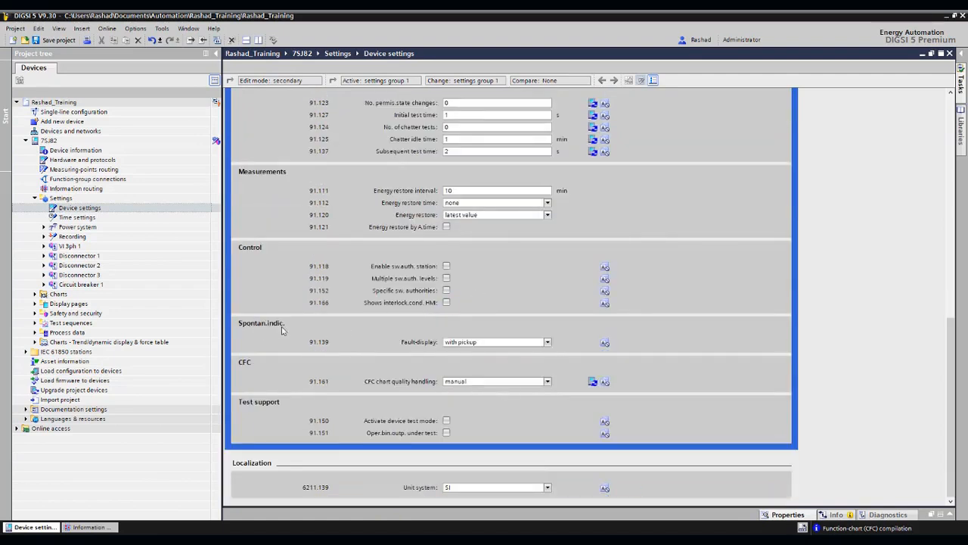
pyautogui.click(460, 342)
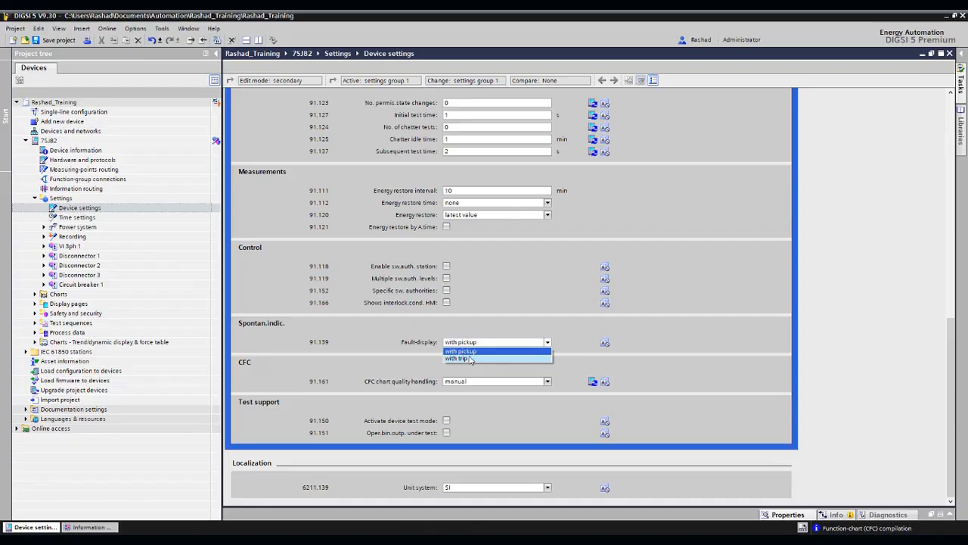
pyautogui.click(476, 352)
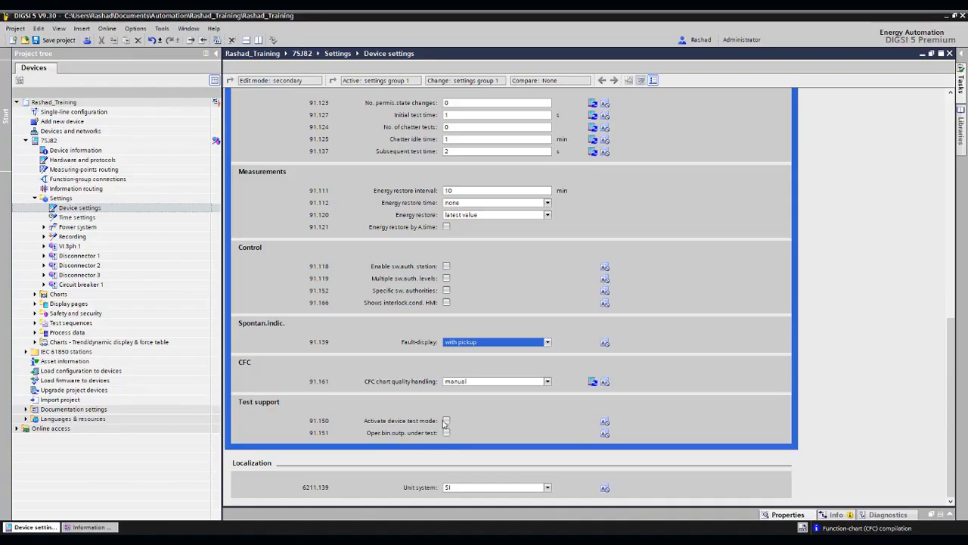
pyautogui.click(446, 421)
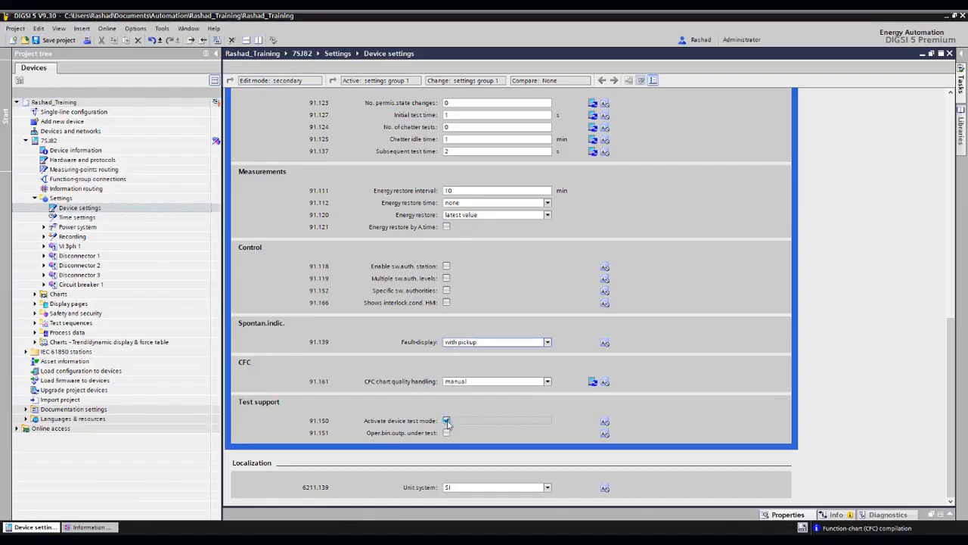
pyautogui.click(447, 422)
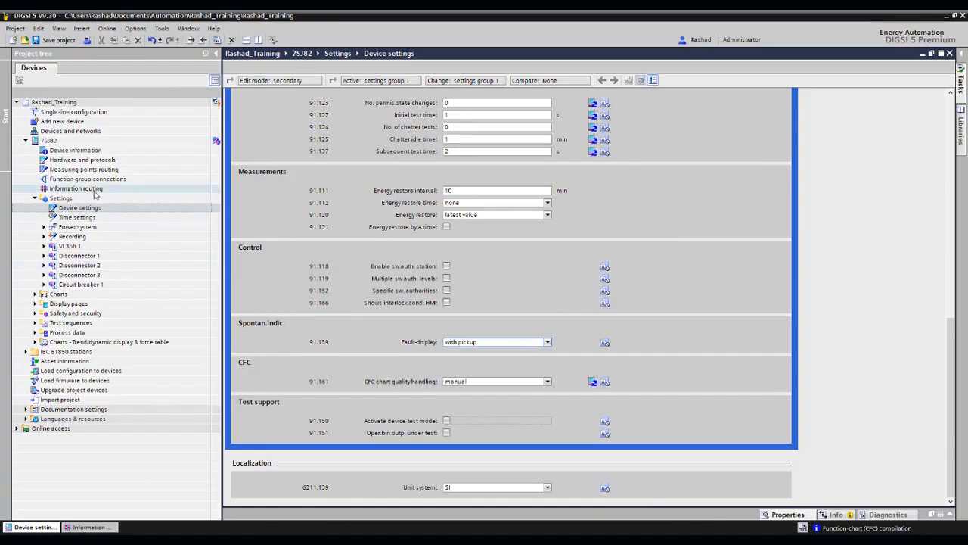
# Expand the General signals in the information routing, examine >Test mode on and >Test mode off, and return to the device settings
pyautogui.click(91, 190)
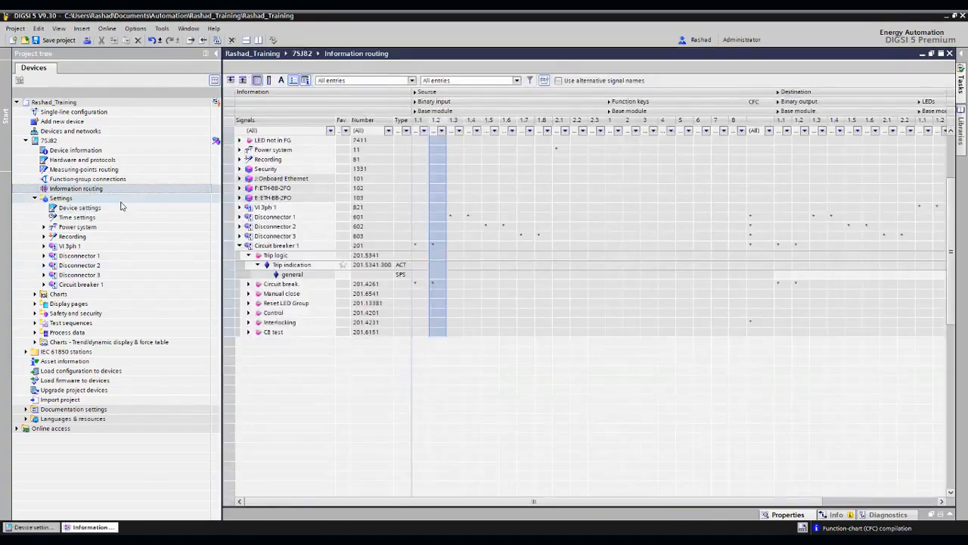
pyautogui.click(240, 303)
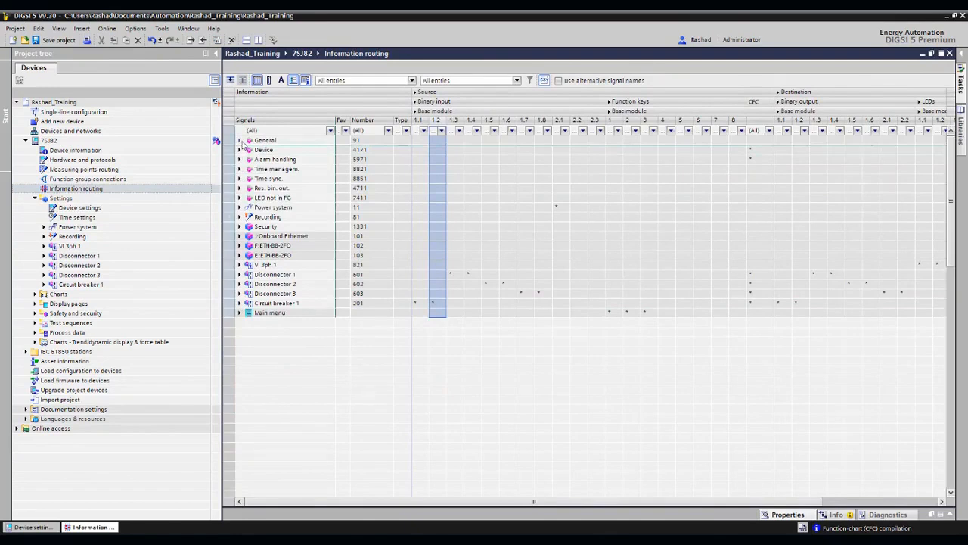
pyautogui.click(239, 141)
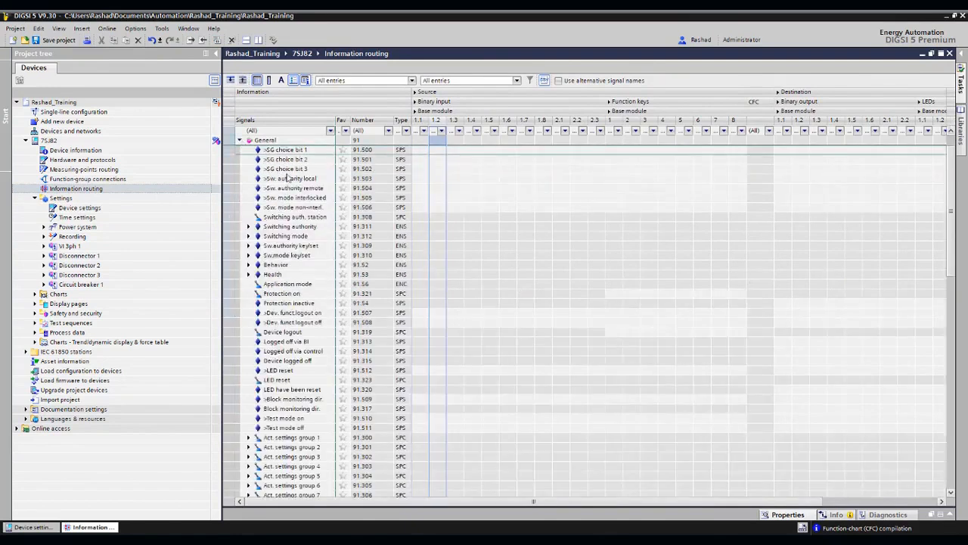
pyautogui.scroll(-1, 288, 177)
pyautogui.scroll(-1, 297, 409)
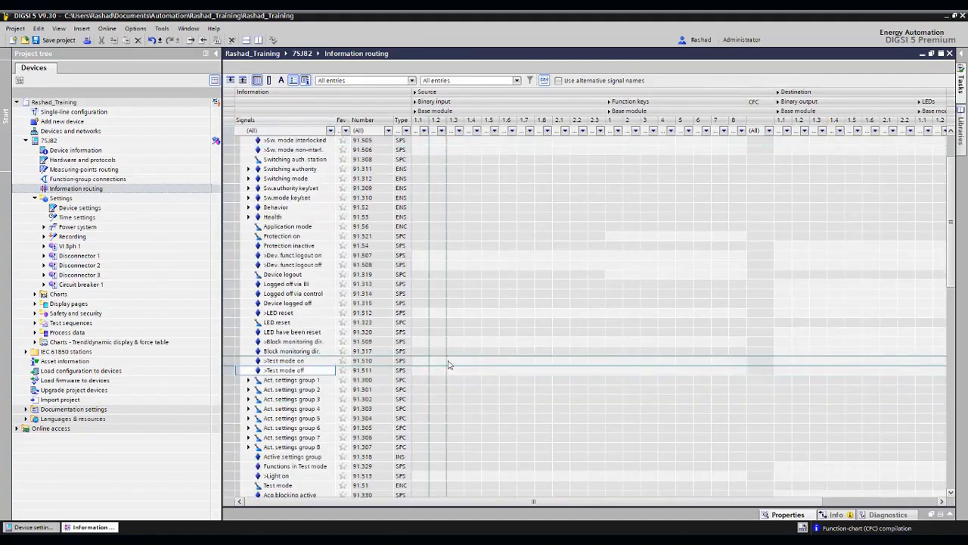
pyautogui.click(303, 370)
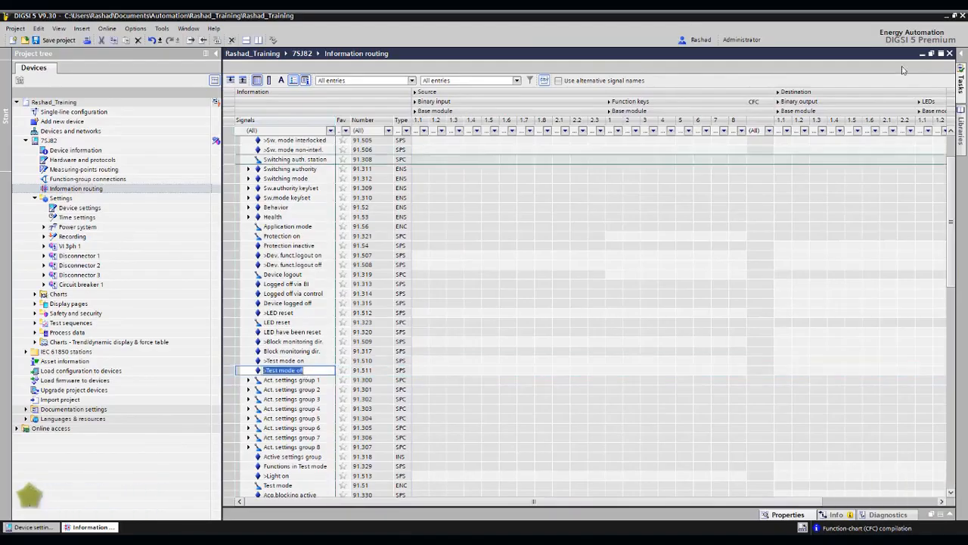
pyautogui.click(950, 53)
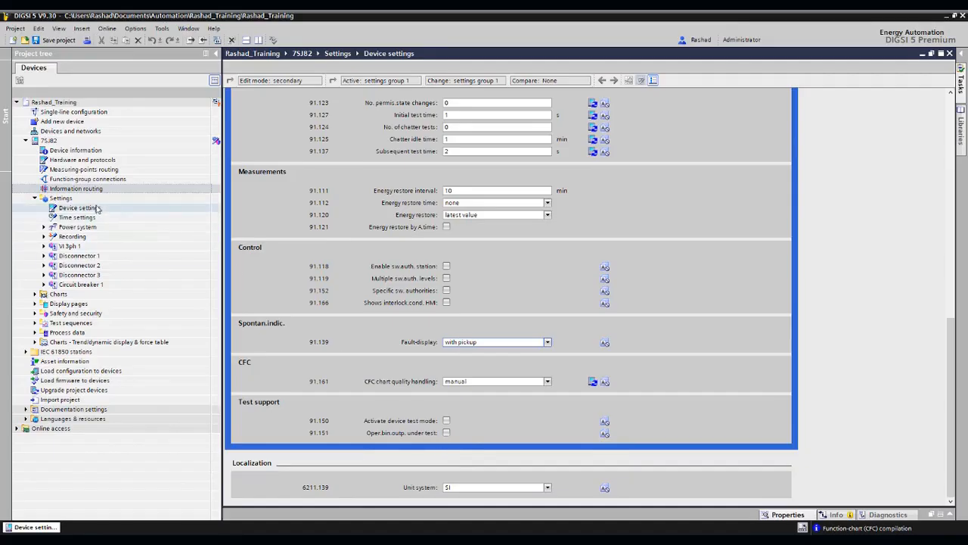
pyautogui.click(83, 208)
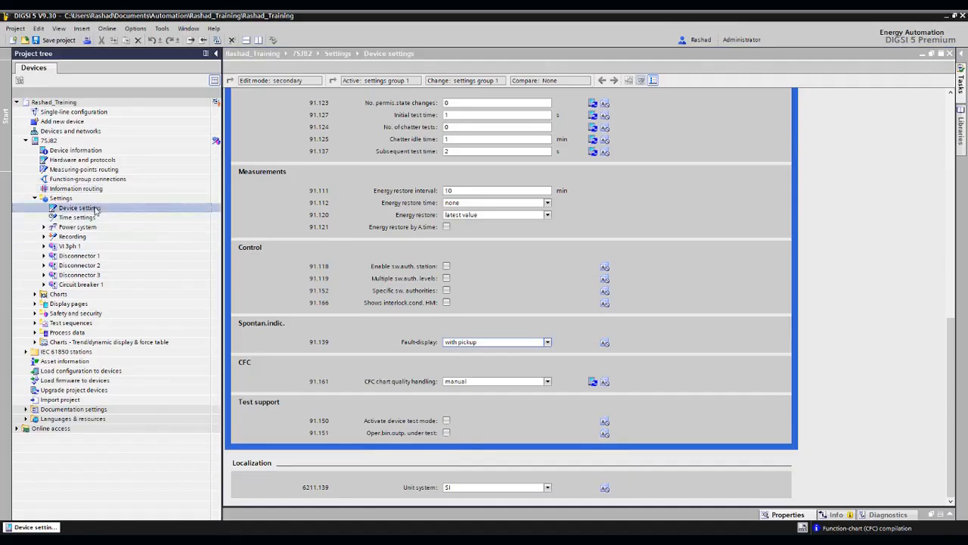